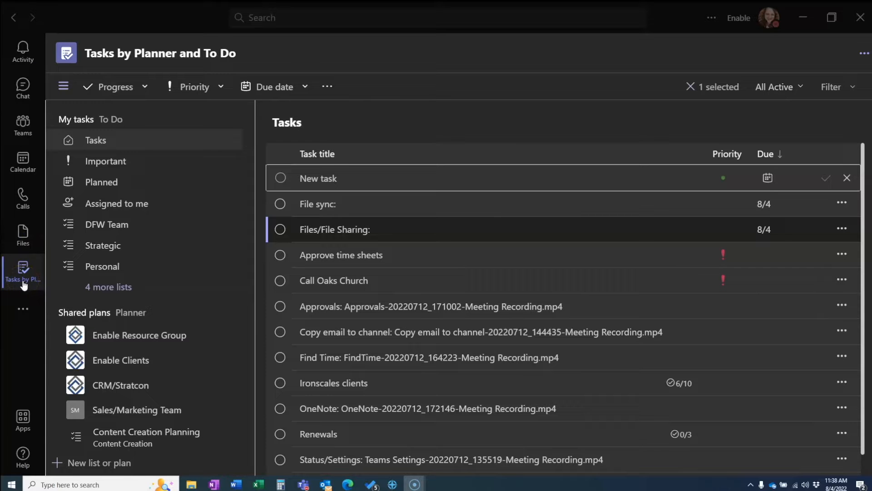
Look through the additional apps list and the options for the pinned Tasks by Planner and To Do app
{"action": "left_click", "coordinate": [24, 310]}
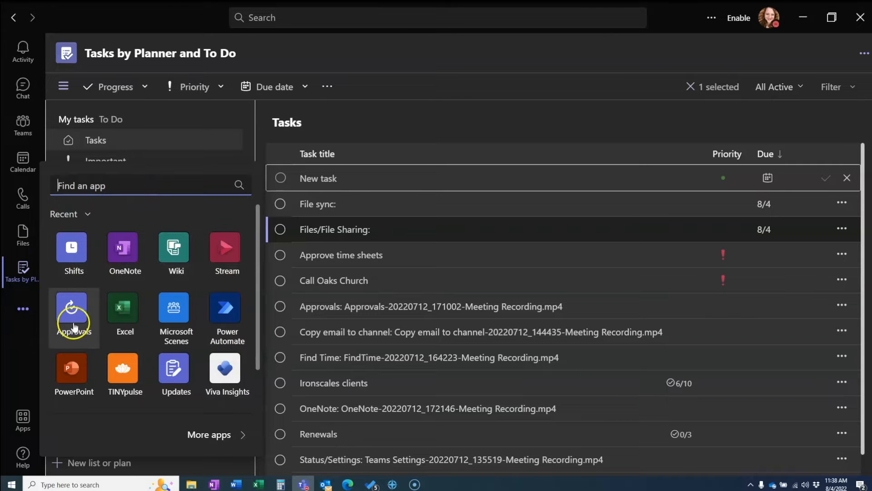
{"action": "left_click", "coordinate": [21, 300]}
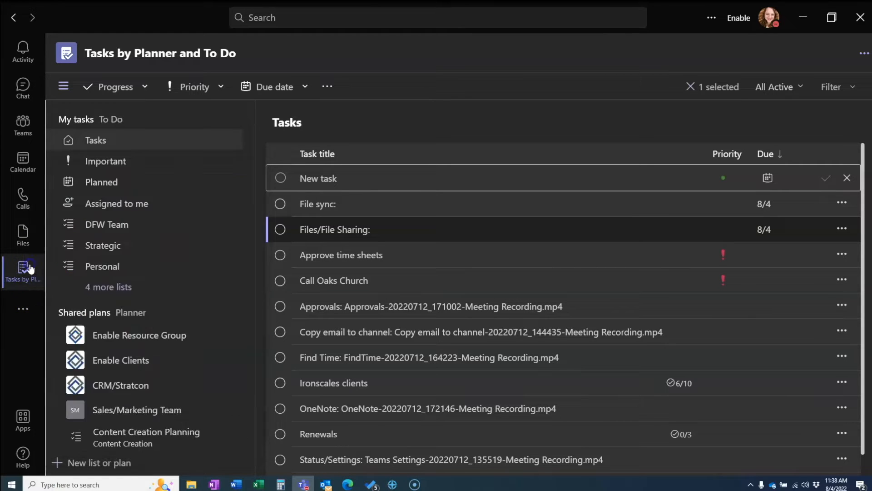
{"action": "right_click", "coordinate": [25, 280]}
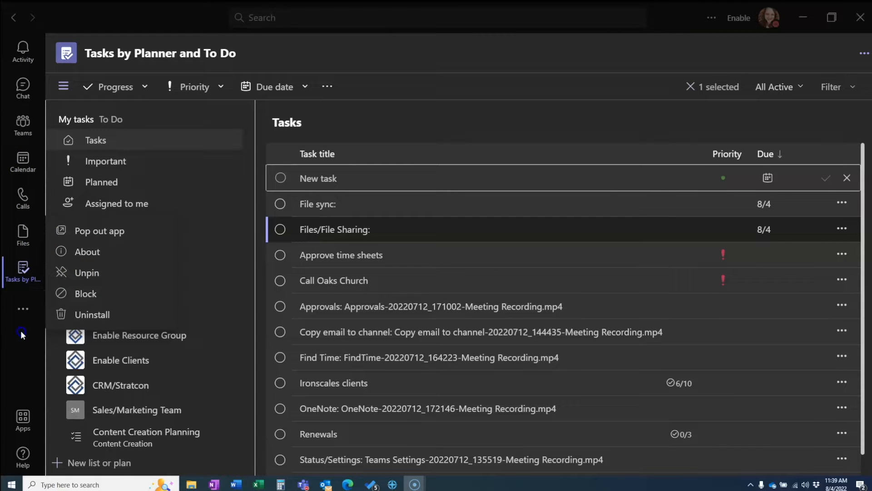
{"action": "left_click", "coordinate": [26, 279]}
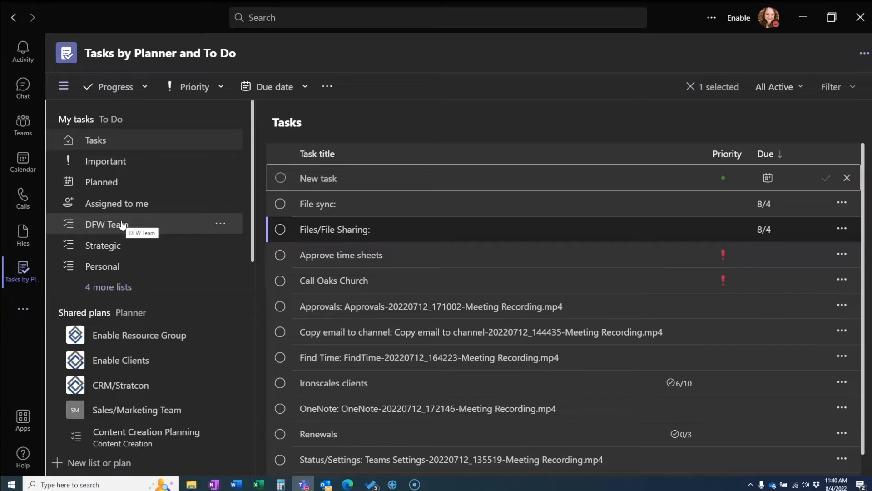
Add a task titled "Make training video" to the personal Tasks list
{"action": "scroll", "coordinate": [473, 280], "scroll_direction": "down", "scroll_amount": 1}
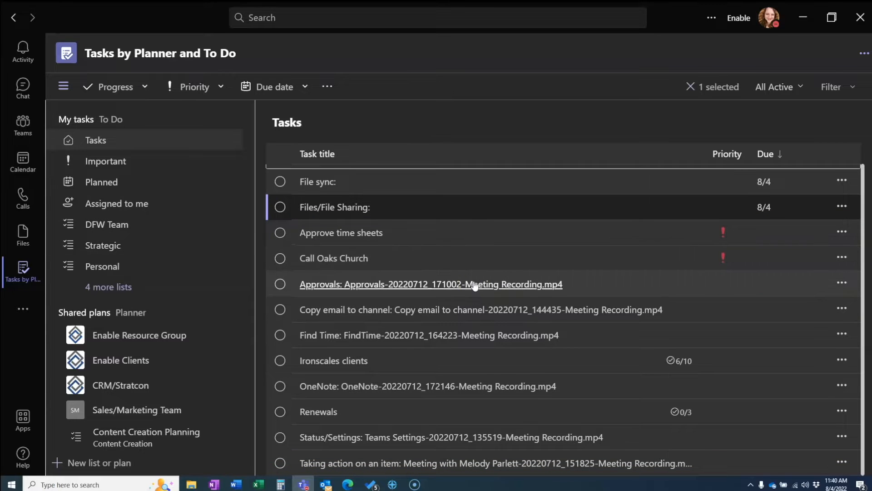
{"action": "scroll", "coordinate": [474, 285], "scroll_direction": "up", "scroll_amount": 1}
{"action": "left_click", "coordinate": [314, 182]}
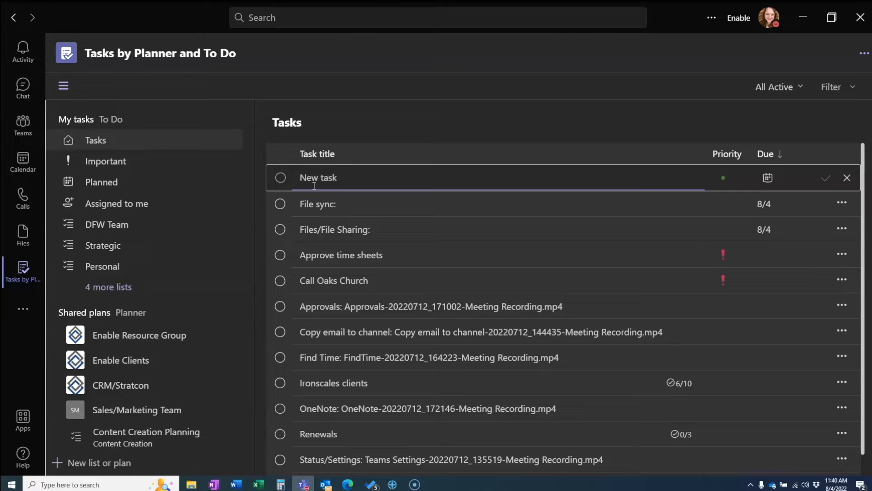
{"action": "type", "text": "Make training video"}
{"action": "key", "text": "Return"}
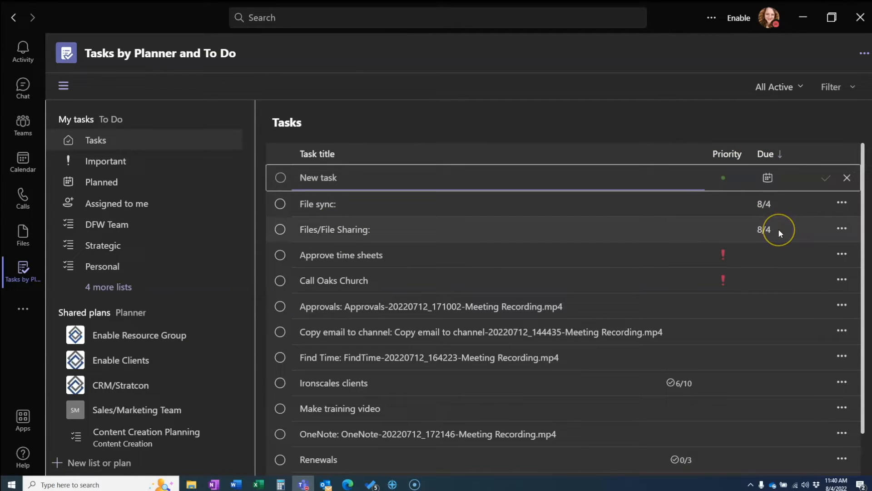
Check the priority options of the Files/File Sharing task and mark the "Make training video" task complete
{"action": "left_click", "coordinate": [841, 225]}
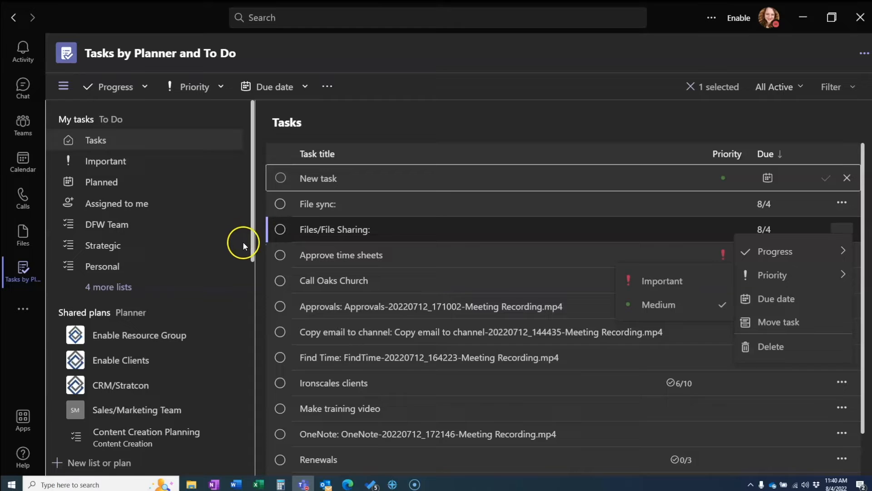
{"action": "left_click", "coordinate": [281, 412]}
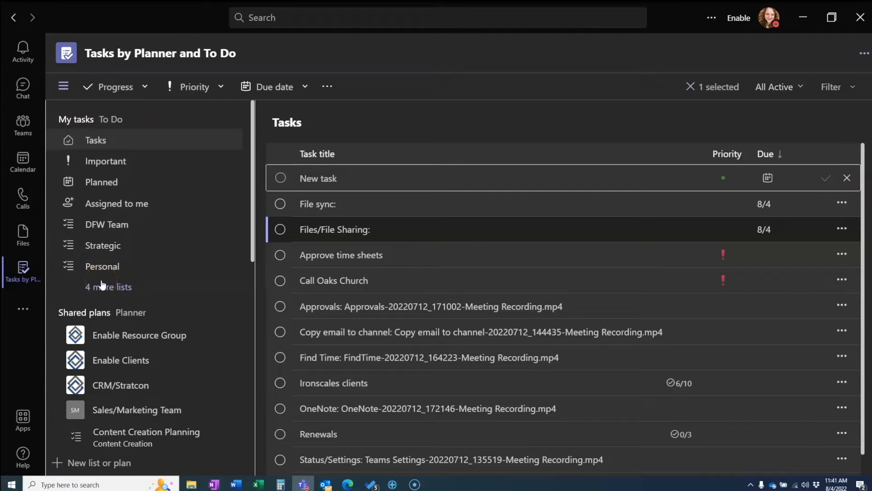
View the Important tasks and the Planned tasks under My tasks
{"action": "left_click", "coordinate": [110, 167]}
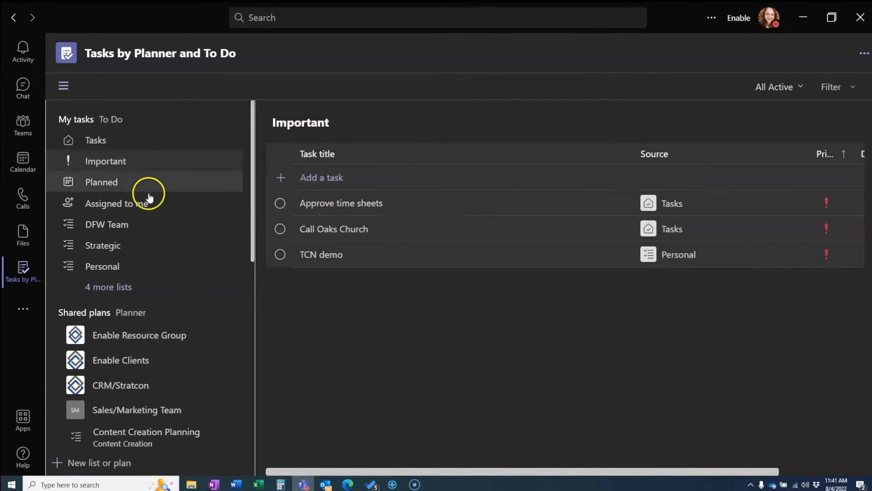
{"action": "left_click", "coordinate": [105, 183]}
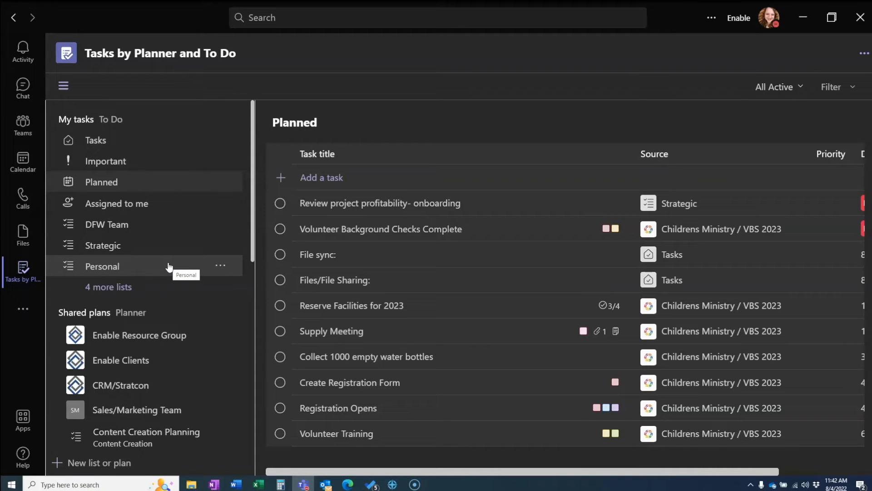
Open the VBS 2023 plan of the Childrens Ministry channel under The Sharing Church in the shared plans
{"action": "scroll", "coordinate": [169, 267], "scroll_direction": "down", "scroll_amount": 3}
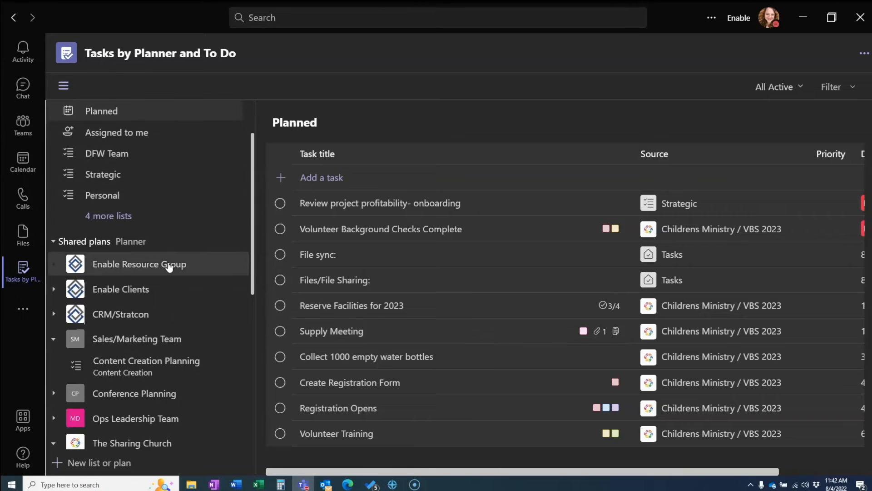
{"action": "scroll", "coordinate": [169, 266], "scroll_direction": "down", "scroll_amount": 2}
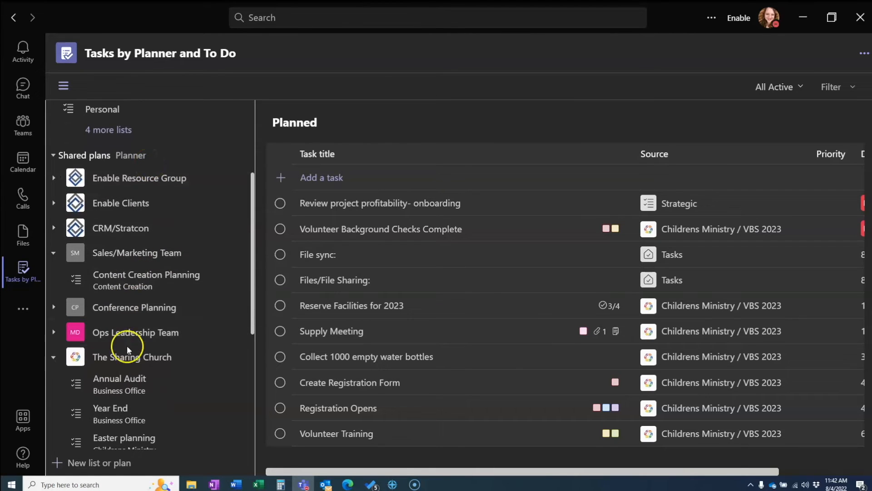
{"action": "scroll", "coordinate": [131, 355], "scroll_direction": "down", "scroll_amount": 2}
{"action": "scroll", "coordinate": [130, 357], "scroll_direction": "down", "scroll_amount": 1}
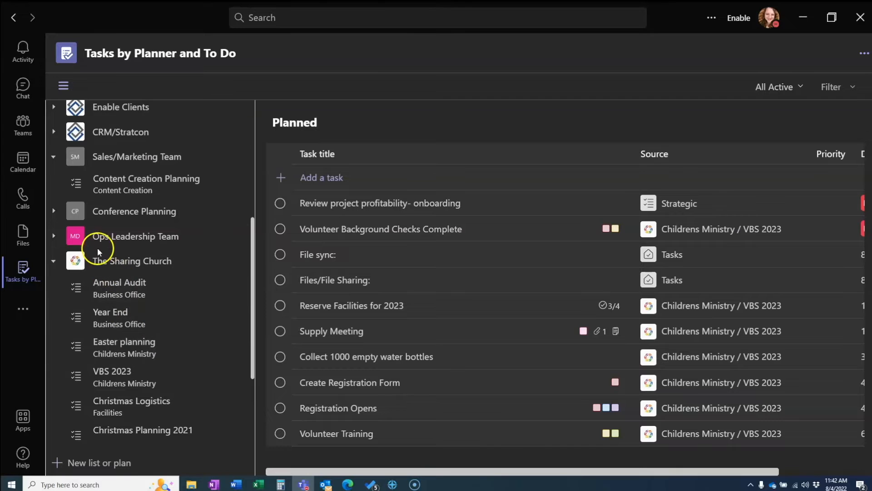
{"action": "left_click", "coordinate": [127, 268]}
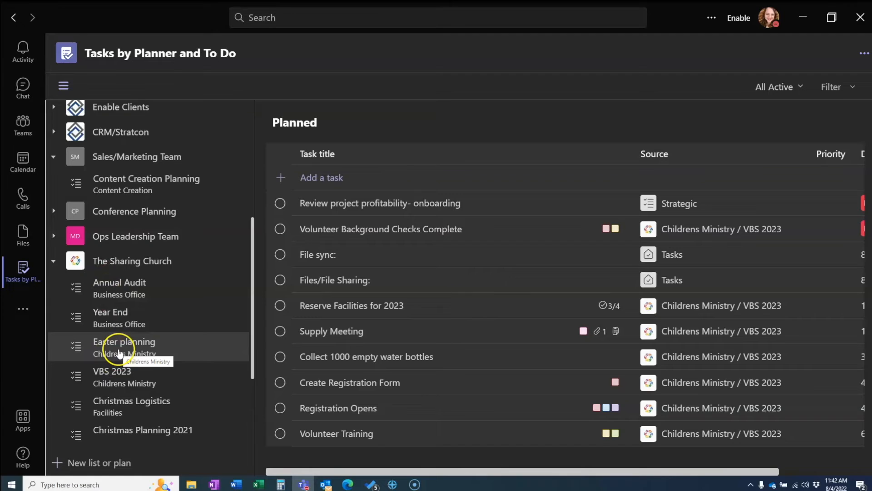
{"action": "left_click", "coordinate": [108, 384]}
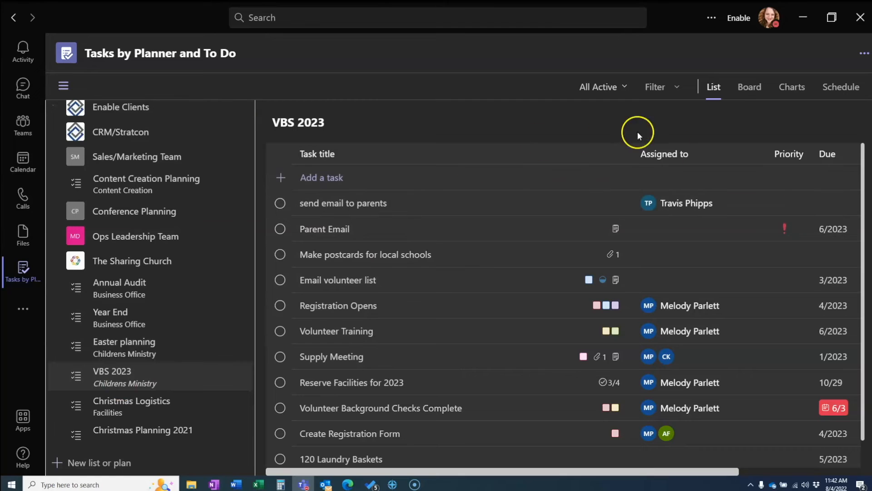
Review the VBS 2023 task list, including its assignee, priority, due date and bucket columns
{"action": "scroll", "coordinate": [466, 191], "scroll_direction": "down", "scroll_amount": 1}
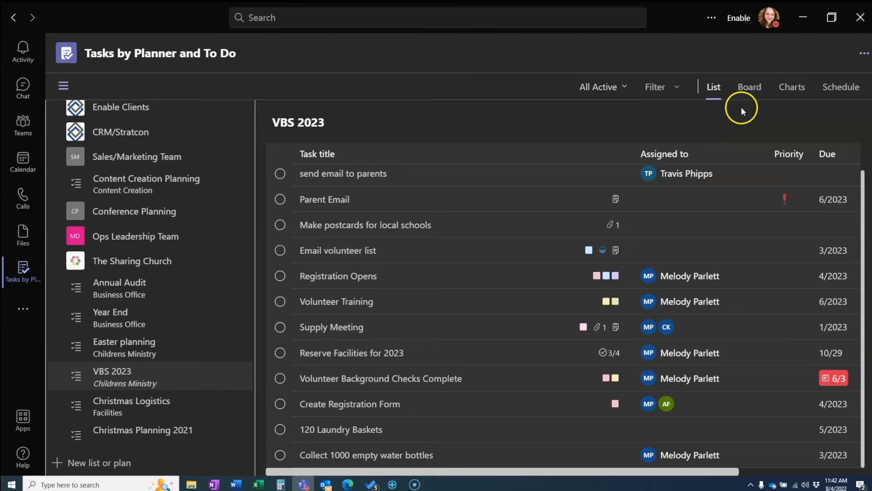
{"action": "scroll", "coordinate": [726, 282], "scroll_direction": "right", "scroll_amount": 1}
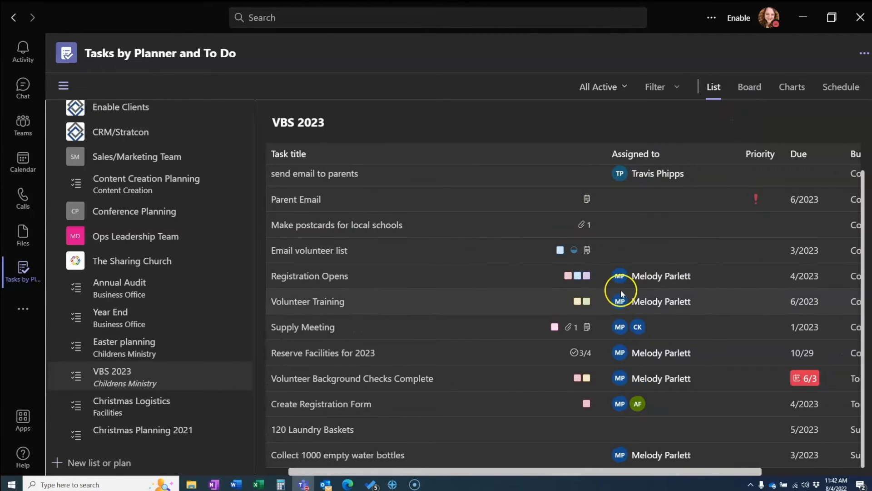
{"action": "scroll", "coordinate": [621, 290], "scroll_direction": "right", "scroll_amount": 4}
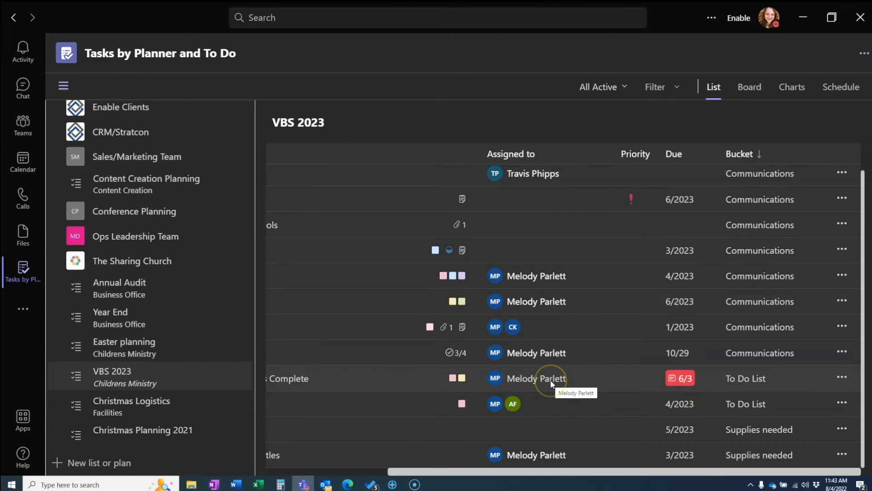
{"action": "scroll", "coordinate": [547, 379], "scroll_direction": "left", "scroll_amount": 3}
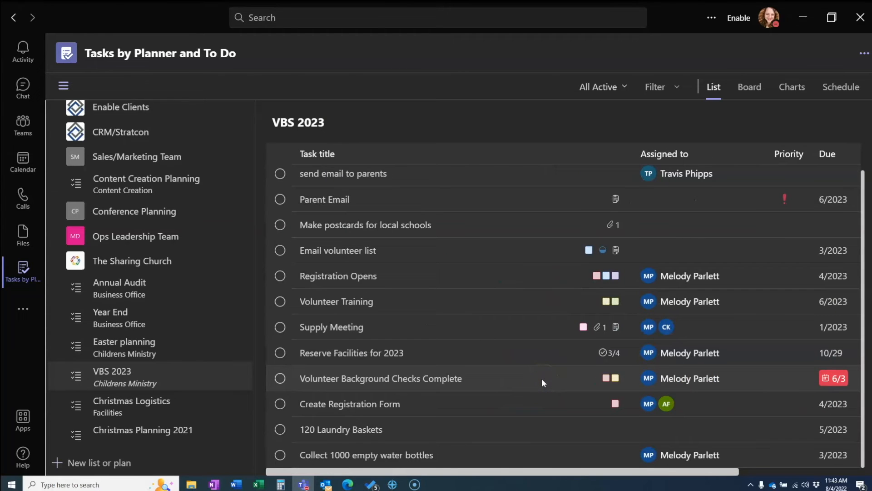
Switch the VBS 2023 plan to Board view and look through all its buckets
{"action": "left_click", "coordinate": [747, 88]}
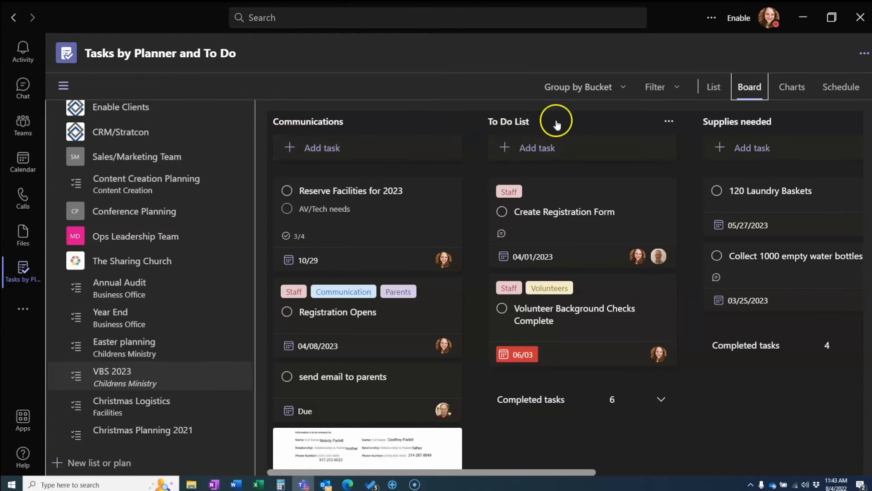
{"action": "scroll", "coordinate": [651, 164], "scroll_direction": "right", "scroll_amount": 2}
{"action": "scroll", "coordinate": [651, 165], "scroll_direction": "right", "scroll_amount": 8}
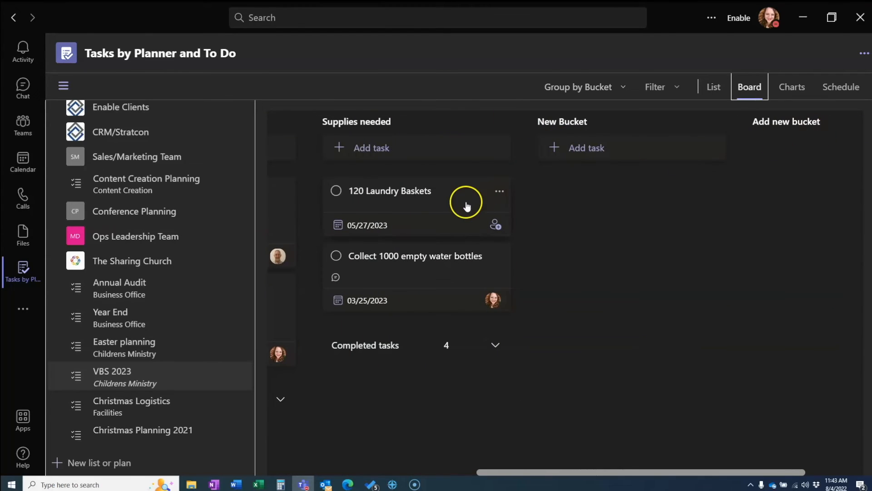
{"action": "scroll", "coordinate": [293, 244], "scroll_direction": "left", "scroll_amount": 9}
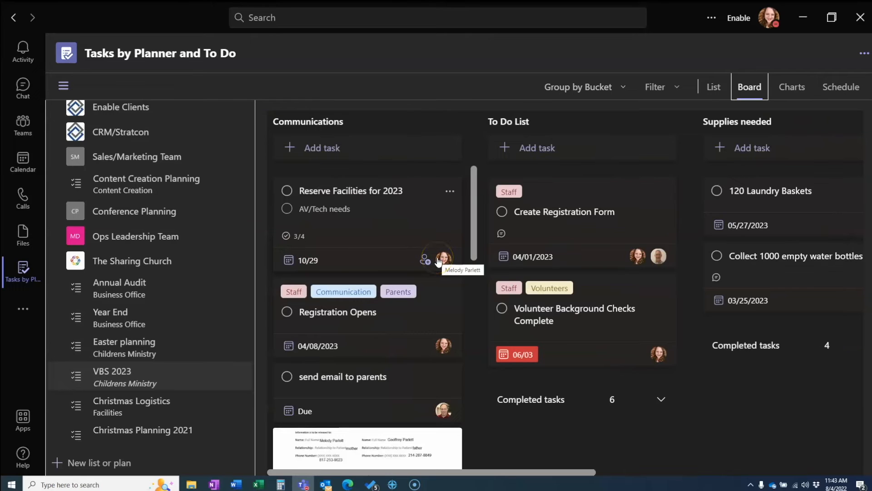
Move the Reserve Facilities for 2023 task into the To Do List bucket and place that bucket before Communications
{"action": "left_click", "coordinate": [424, 228]}
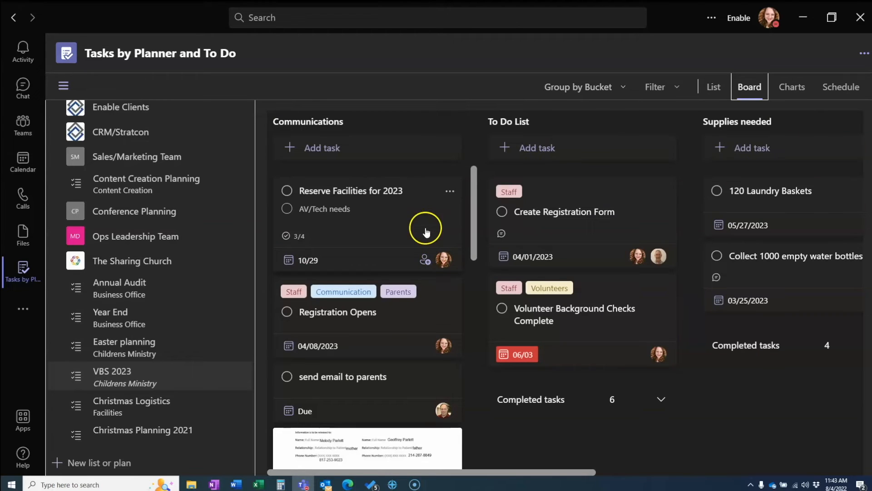
{"action": "left_click_drag", "start_coordinate": [410, 222], "coordinate": [567, 210]}
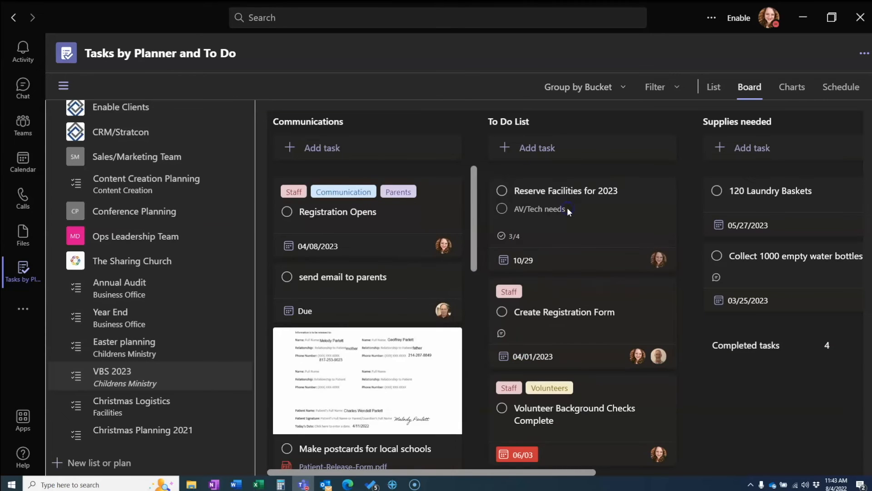
{"action": "left_click_drag", "start_coordinate": [551, 120], "coordinate": [304, 126]}
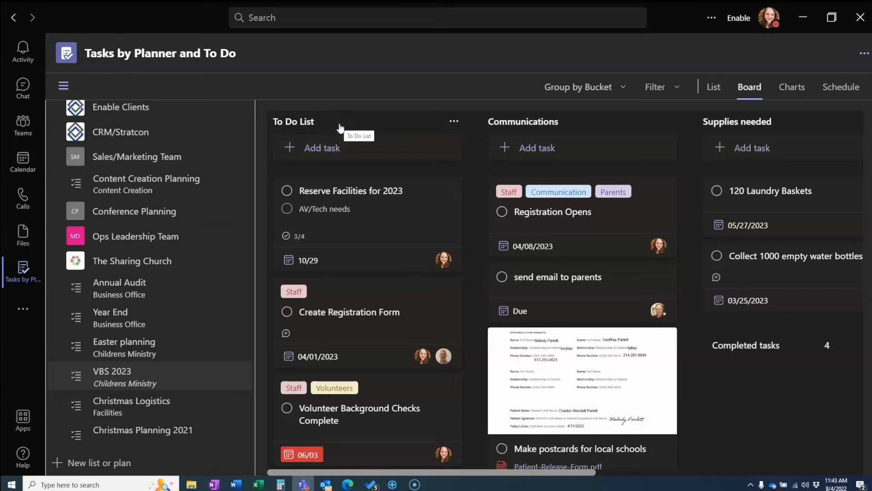
Open the details of the Reserve Facilities for 2023 task and assign a second person to it
{"action": "left_click", "coordinate": [403, 218]}
{"action": "left_click", "coordinate": [499, 237]}
{"action": "scroll", "coordinate": [499, 239], "scroll_direction": "down", "scroll_amount": 1}
{"action": "scroll", "coordinate": [498, 241], "scroll_direction": "up", "scroll_amount": 1}
{"action": "scroll", "coordinate": [499, 241], "scroll_direction": "down", "scroll_amount": 1}
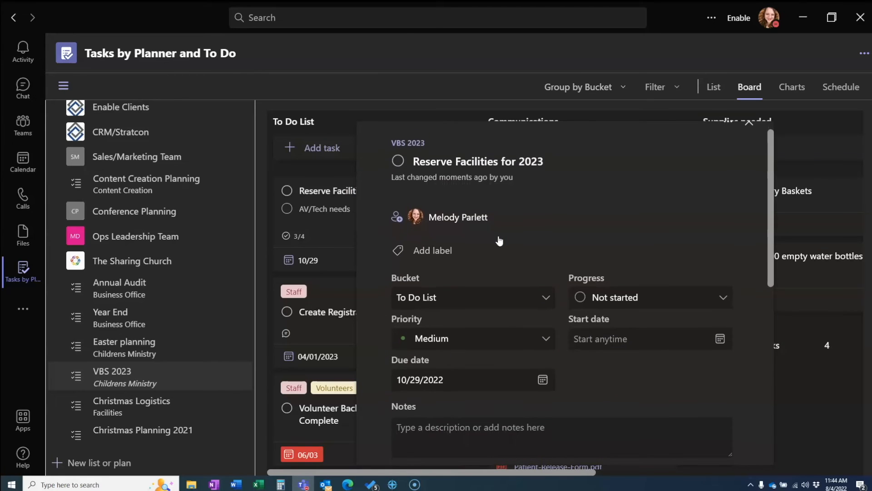
{"action": "scroll", "coordinate": [499, 241], "scroll_direction": "down", "scroll_amount": 1}
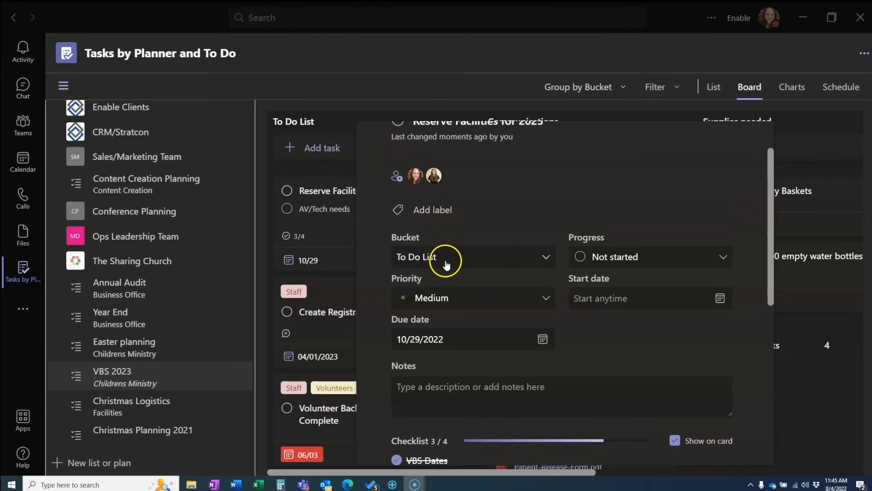
Review the Reserve Facilities for 2023 task's progress and date fields, notes, checklist, attachments and comments
{"action": "scroll", "coordinate": [444, 293], "scroll_direction": "down", "scroll_amount": 4}
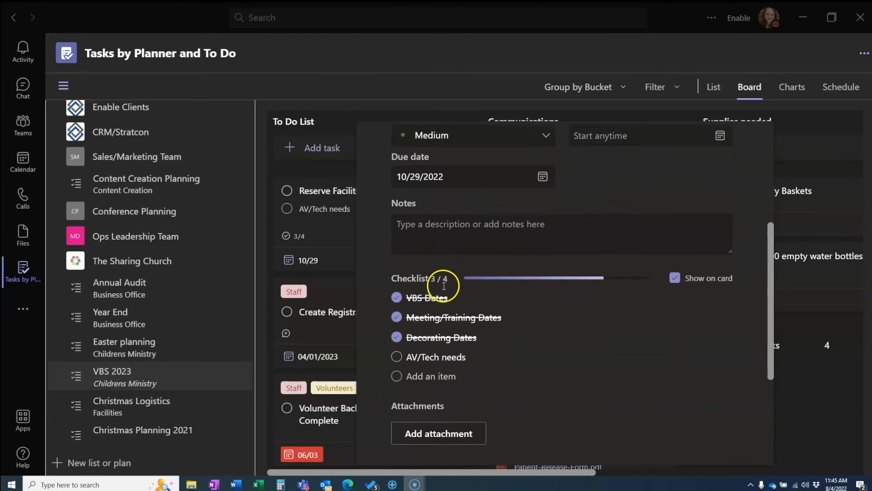
{"action": "scroll", "coordinate": [444, 290], "scroll_direction": "down", "scroll_amount": 1}
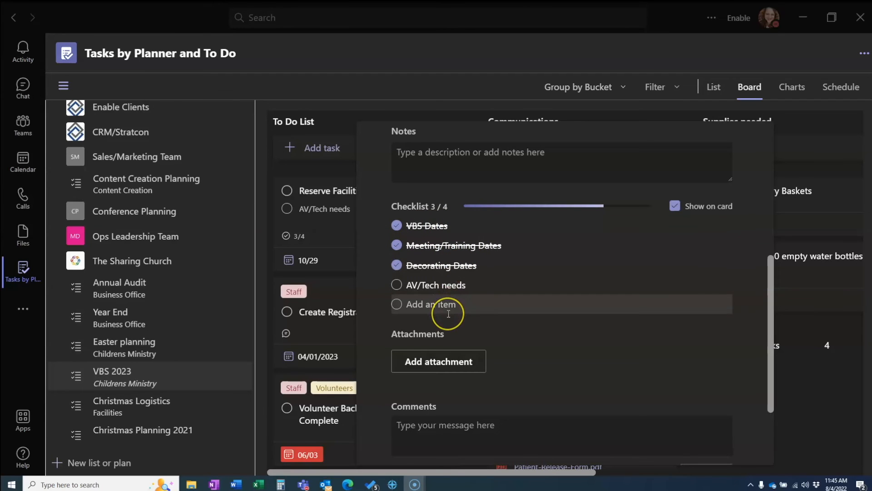
{"action": "scroll", "coordinate": [447, 305], "scroll_direction": "up", "scroll_amount": 3}
{"action": "scroll", "coordinate": [446, 313], "scroll_direction": "up", "scroll_amount": 5}
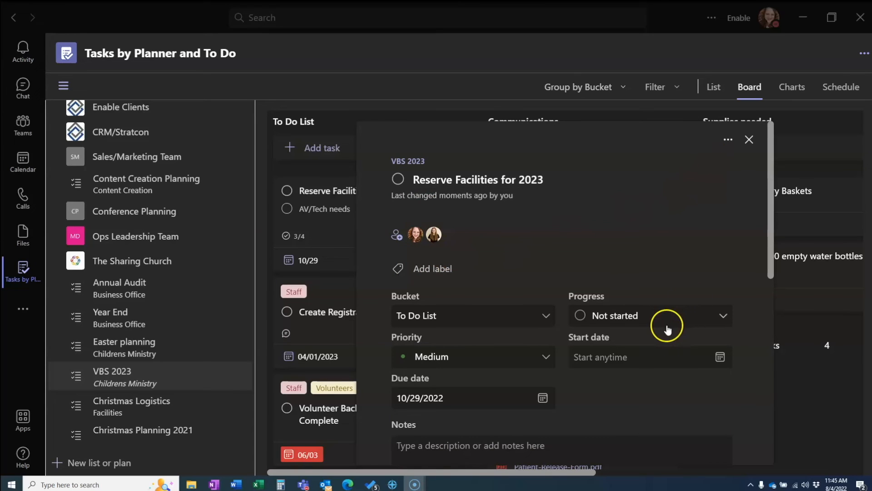
{"action": "scroll", "coordinate": [669, 331], "scroll_direction": "down", "scroll_amount": 10}
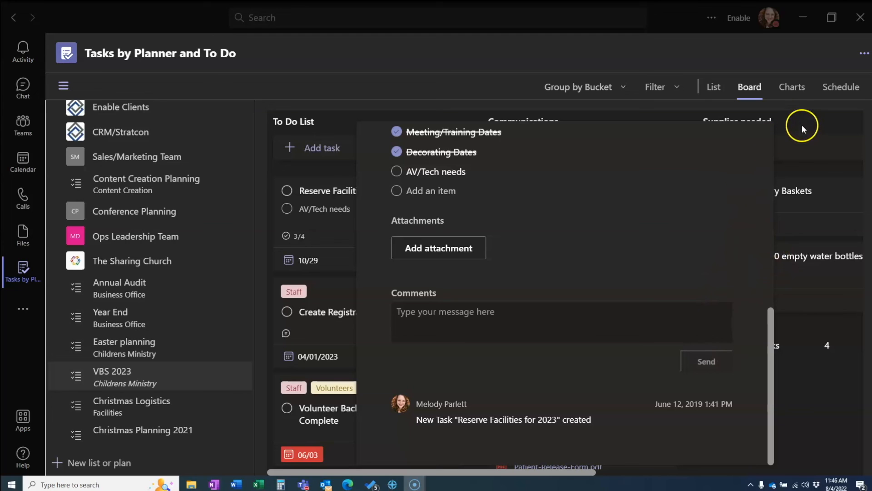
Switch the VBS 2023 plan to Charts view and inspect the late portion of the Status chart
{"action": "left_click", "coordinate": [792, 91]}
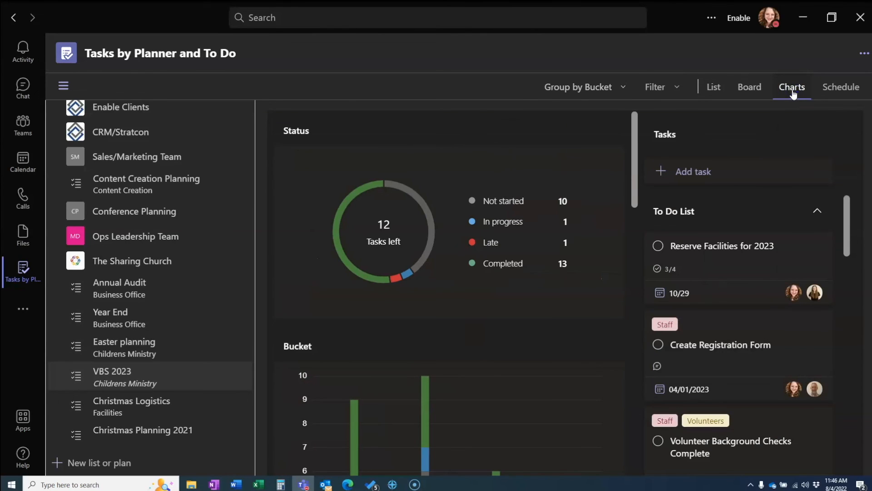
{"action": "scroll", "coordinate": [378, 380], "scroll_direction": "down", "scroll_amount": 1}
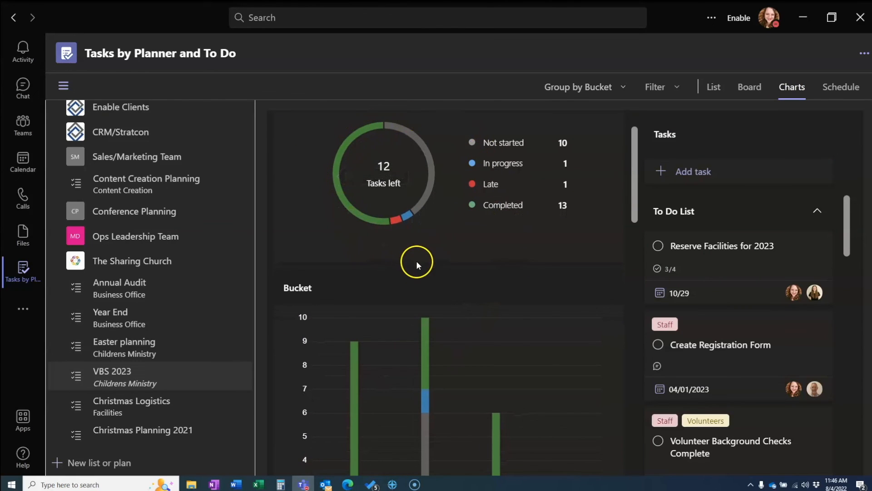
{"action": "mouse_move", "coordinate": [391, 225]}
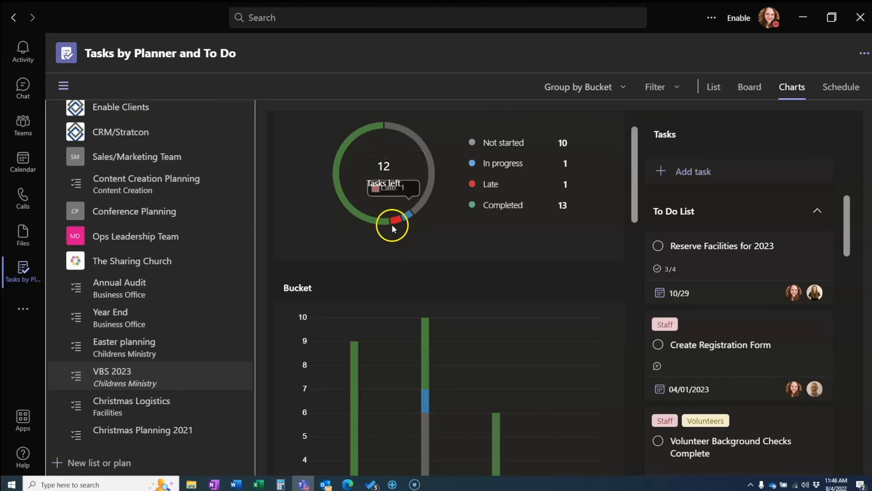
Review the VBS 2023 plan's Bucket, Priority and Members charts, examining the task status breakdown for each bucket, priority level and member
{"action": "scroll", "coordinate": [395, 223], "scroll_direction": "down", "scroll_amount": 4}
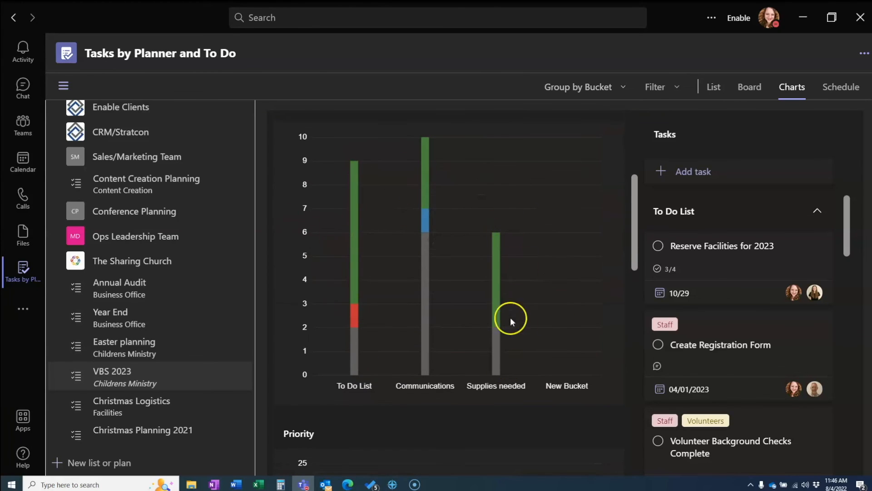
{"action": "scroll", "coordinate": [409, 337], "scroll_direction": "down", "scroll_amount": 5}
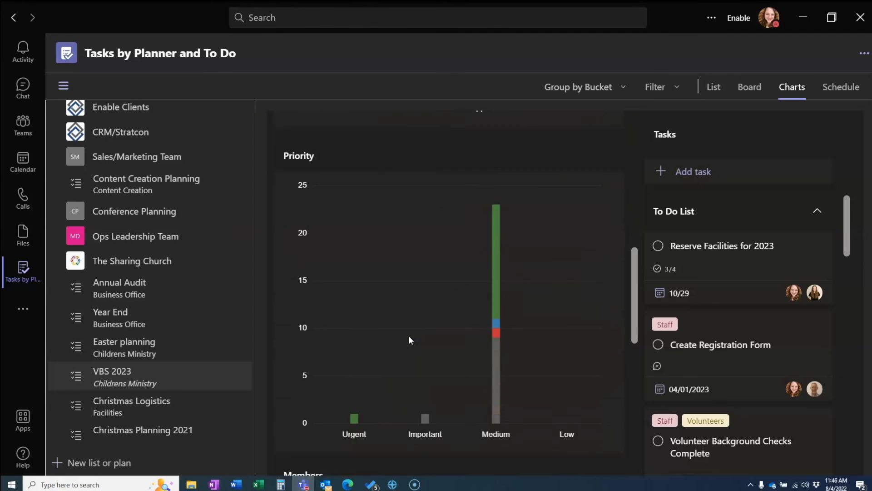
{"action": "scroll", "coordinate": [409, 339], "scroll_direction": "down", "scroll_amount": 7}
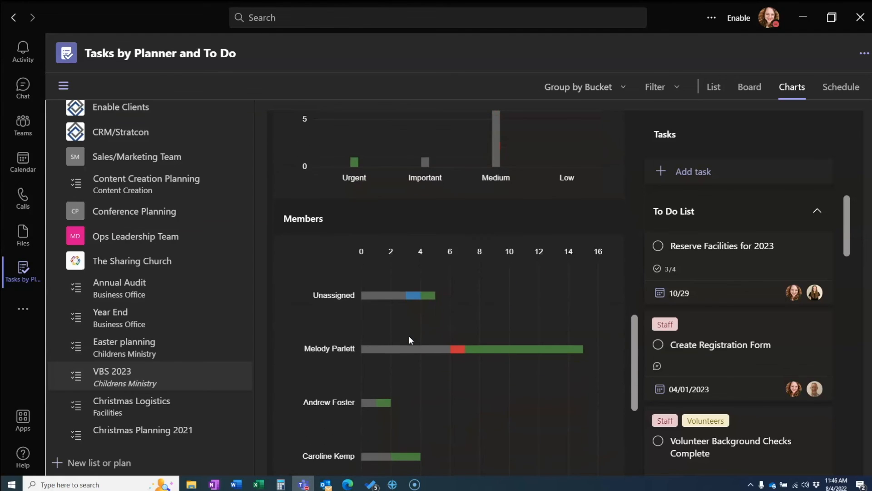
{"action": "mouse_move", "coordinate": [438, 256]}
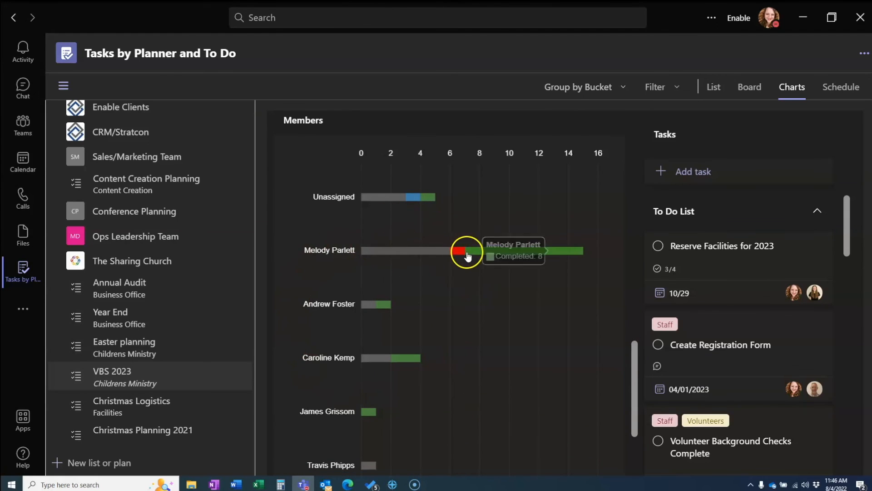
{"action": "scroll", "coordinate": [385, 325], "scroll_direction": "down", "scroll_amount": 3}
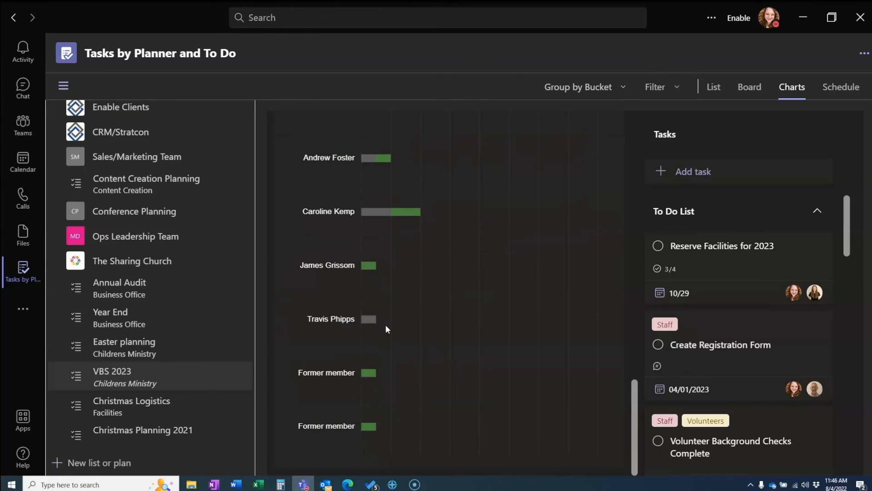
{"action": "scroll", "coordinate": [386, 324], "scroll_direction": "up", "scroll_amount": 4}
{"action": "scroll", "coordinate": [385, 324], "scroll_direction": "up", "scroll_amount": 3}
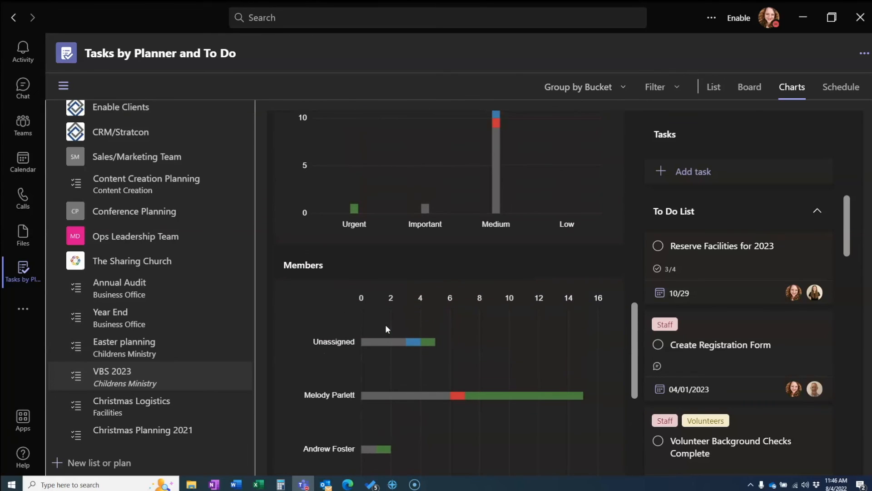